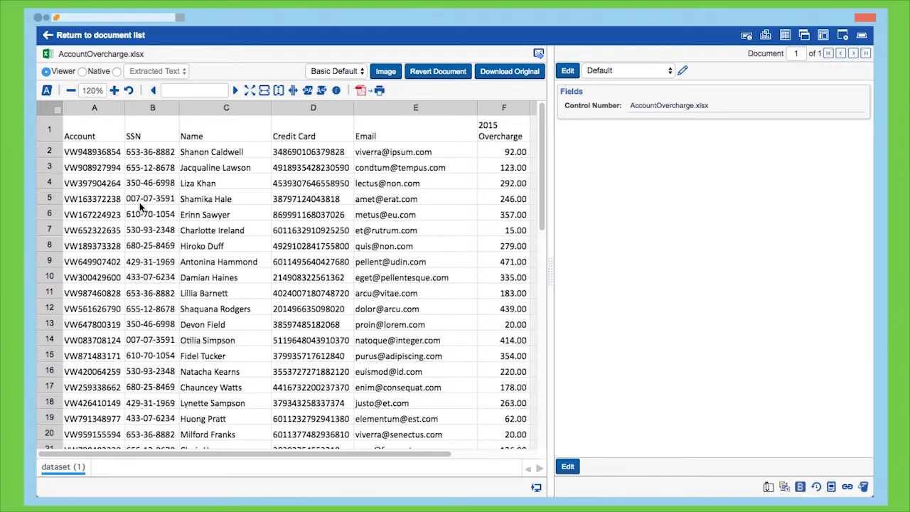
Step: Redact column B (SSN) of AccountOvercharge.xlsx in black via Blackout > Redact > Black
left_click(146, 109)
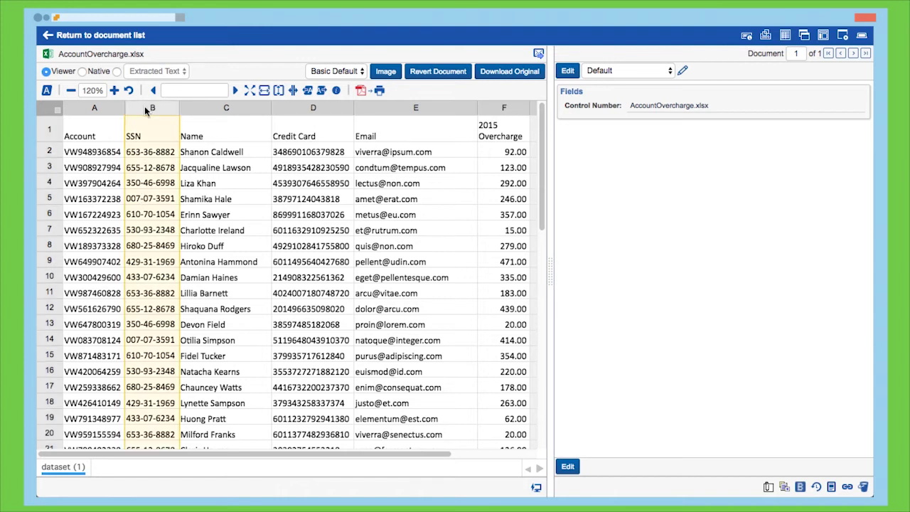
right_click(146, 189)
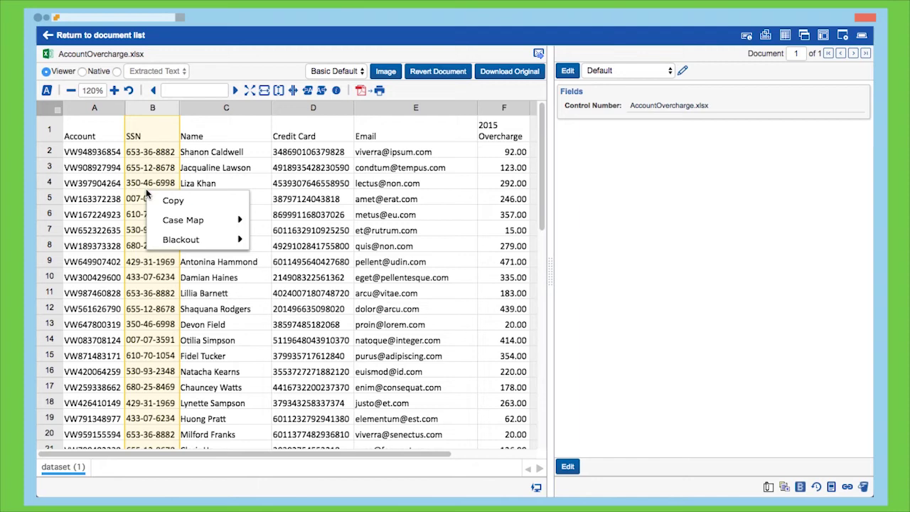
mouse_move(213, 245)
mouse_move(298, 246)
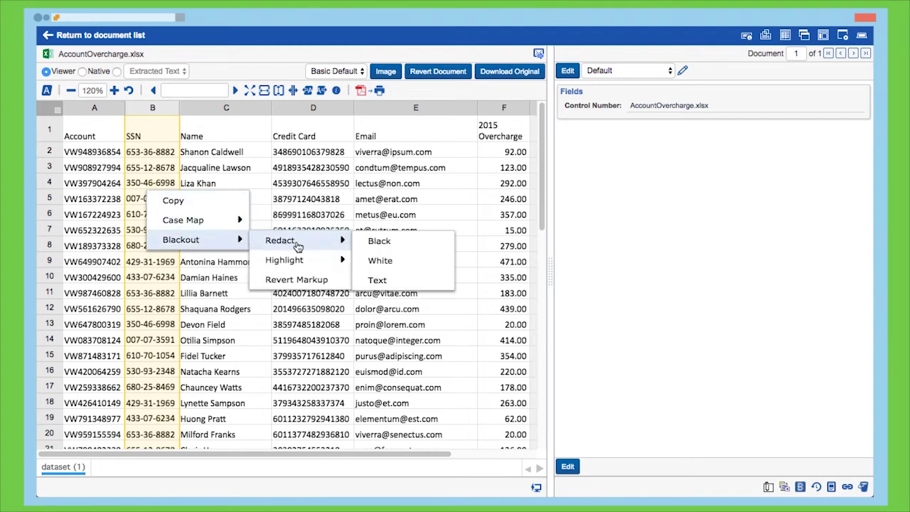
left_click(376, 242)
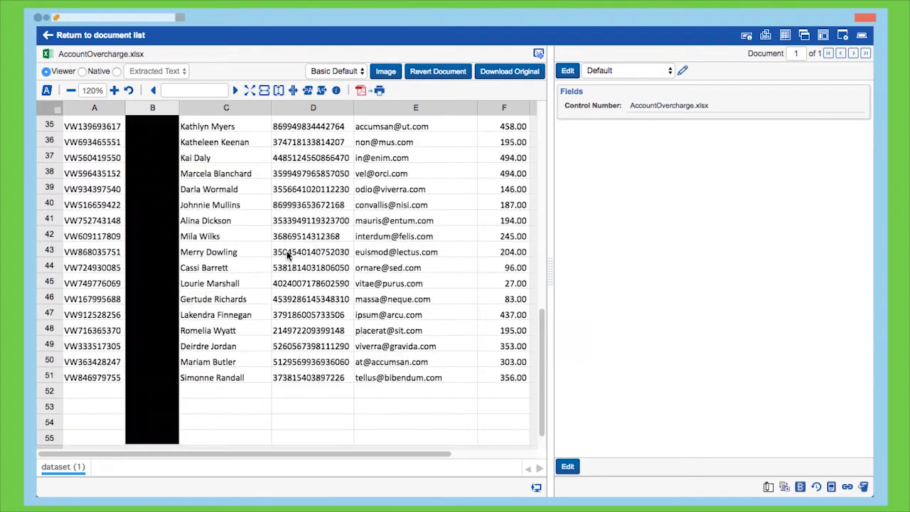
scroll(285, 267, "up", 10)
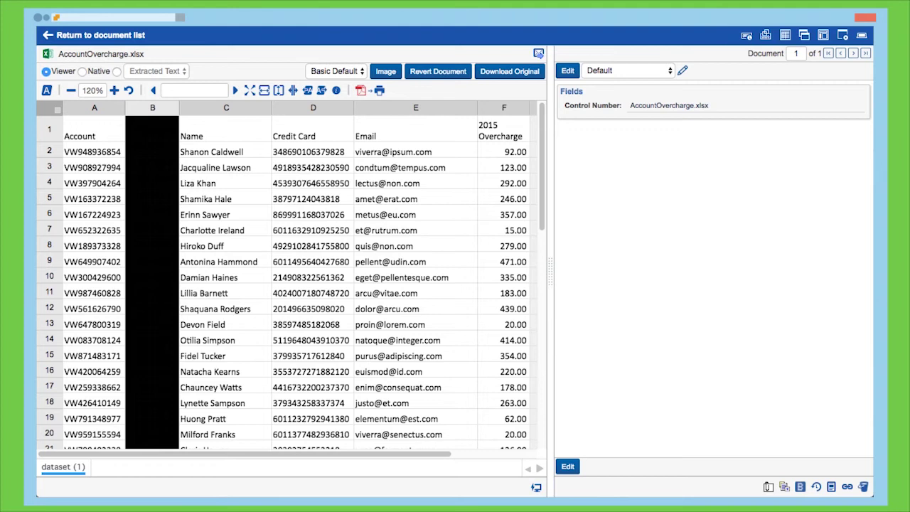
Step: Revert the black markup on header cell B1 so only the SSN values stay redacted
left_click(146, 132)
right_click(146, 131)
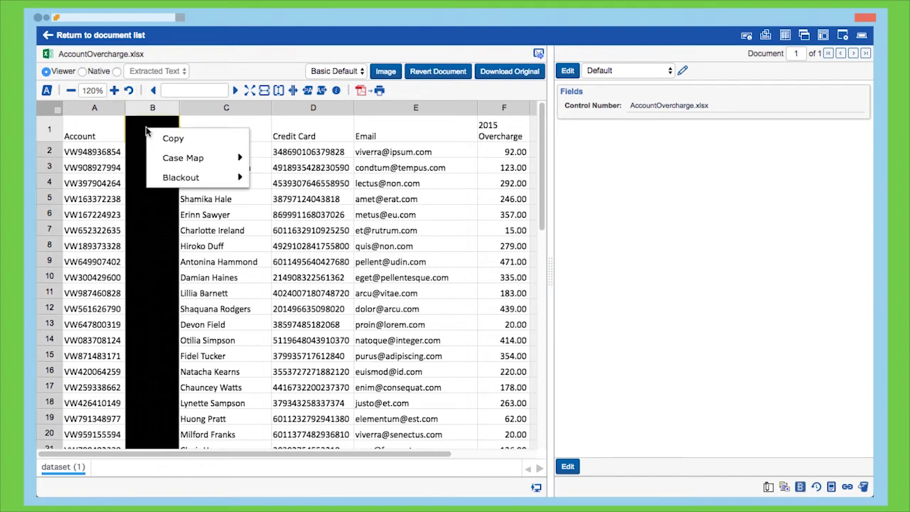
mouse_move(179, 177)
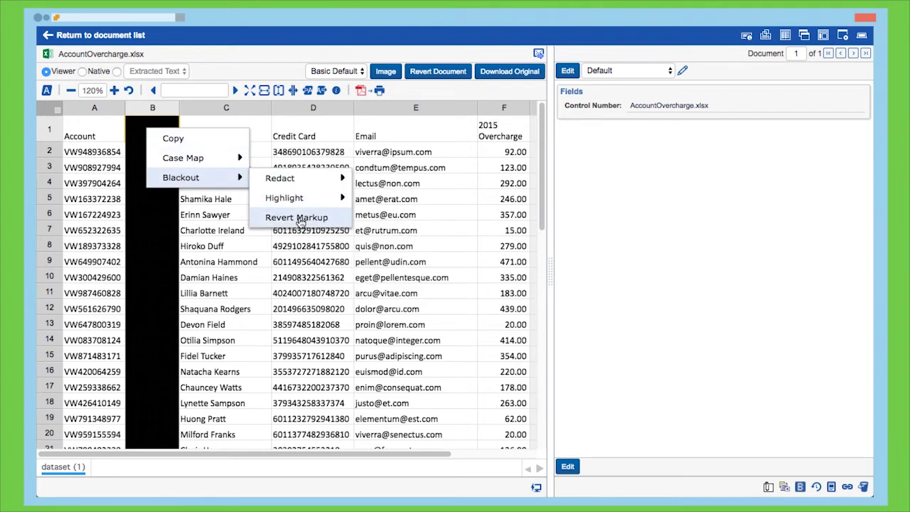
left_click(301, 222)
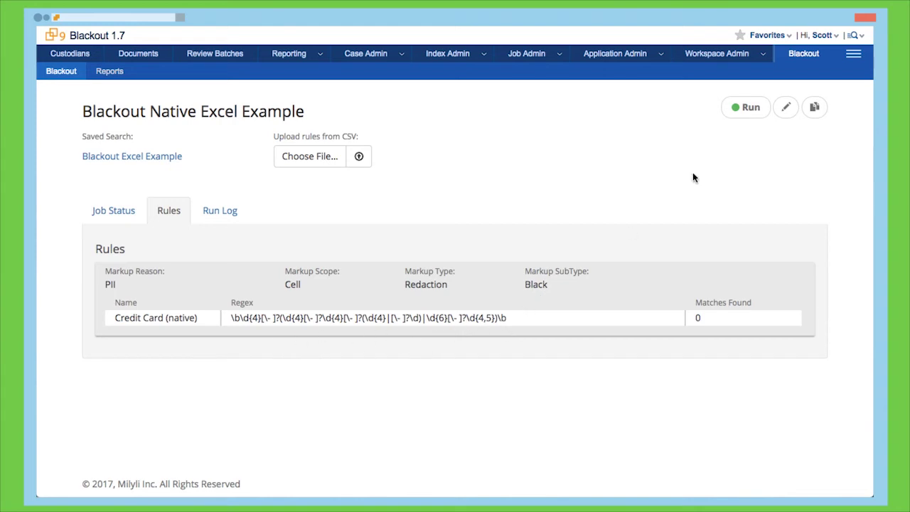
Step: Run the Blackout Native Excel Example job to apply the credit card redactions
left_click(751, 109)
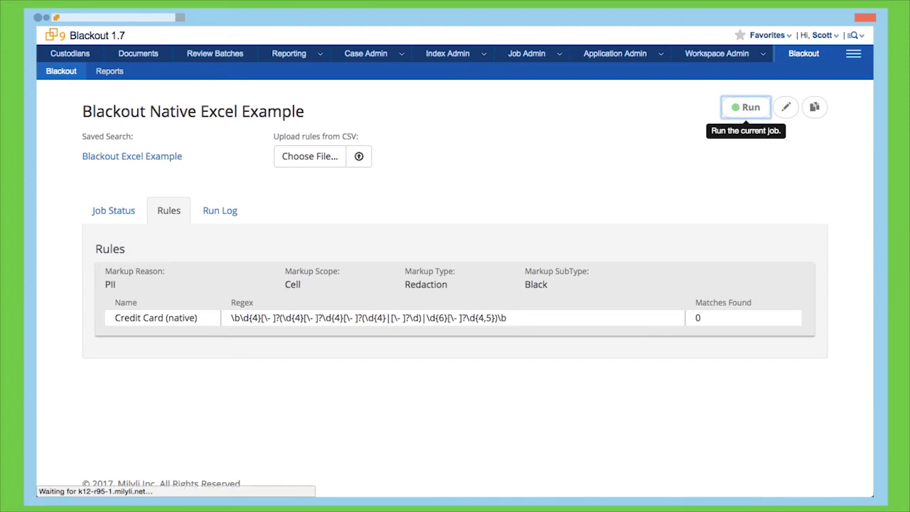